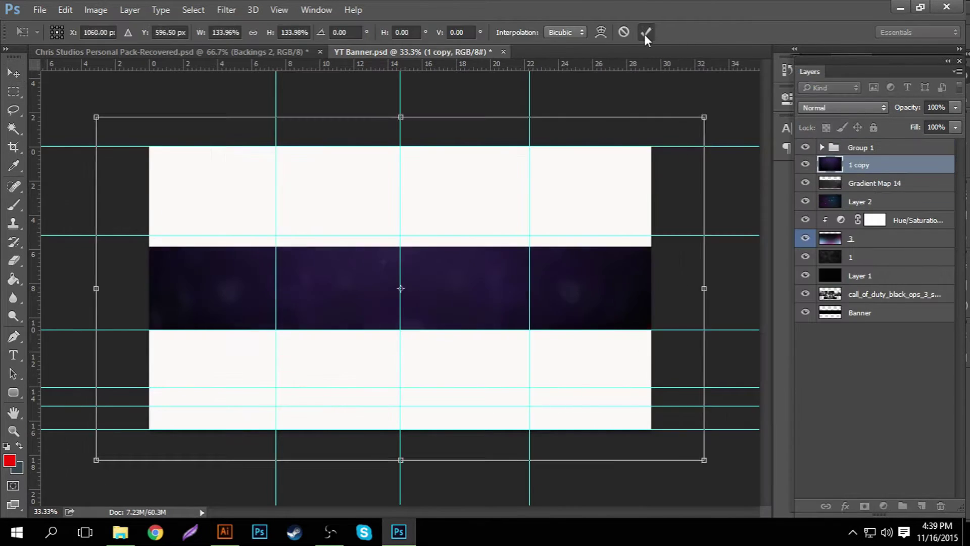
Step: Commit the placed purple globe image across the banner's middle strip
left_click(646, 34)
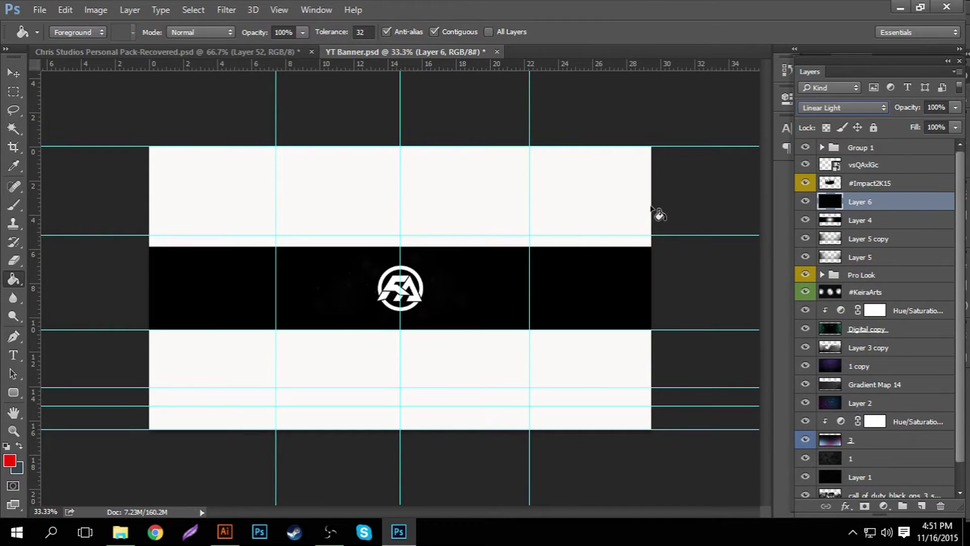
Step: Try Overlay and Subtract blending on Layer 6 at lower opacity, then show the Chris Studios pack
key("shift+alt+o")
left_click_drag(955, 107, 920, 118)
key("shift+plus")
key("shift+plus")
key("shift+plus")
left_click(955, 108)
key("ctrl+Tab")
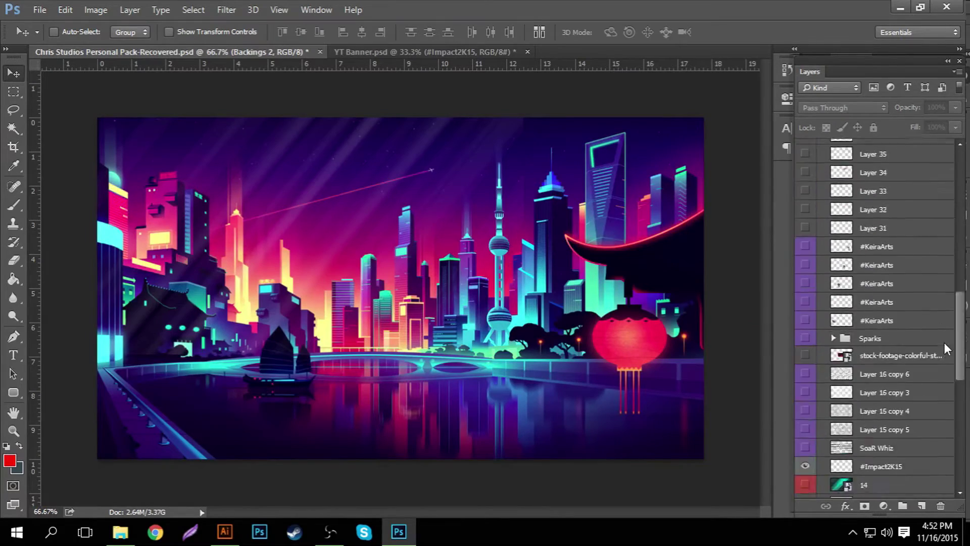
Step: Duplicate the Tech texture layer into YT Banner.psd and commit its resized transform
scroll(819, 283, "up", 10)
left_click(868, 305)
right_click(868, 304)
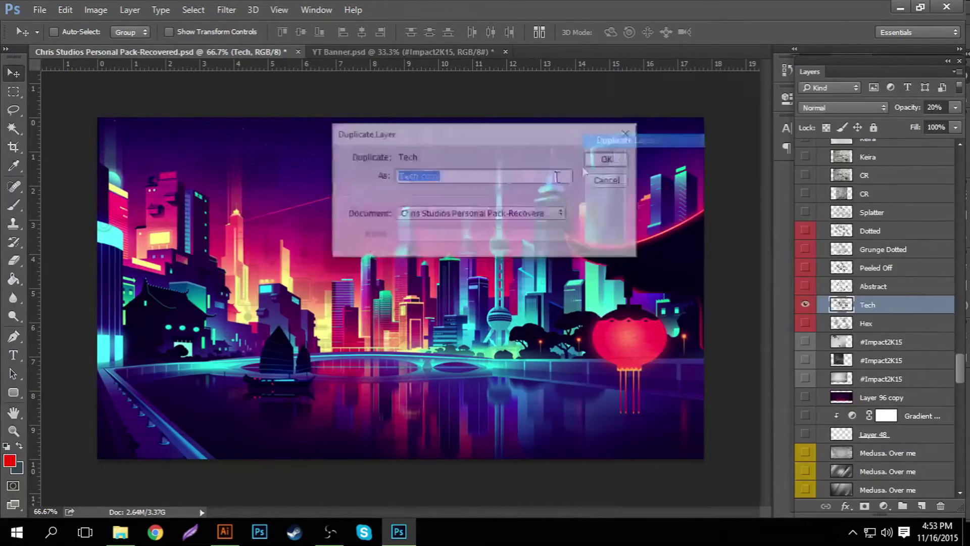
left_click(607, 156)
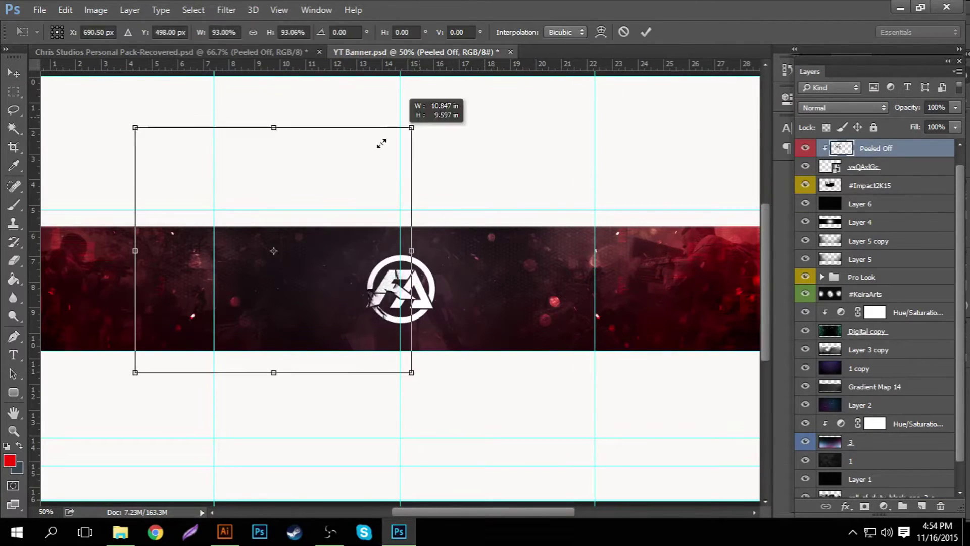
key("Return")
left_click(842, 108)
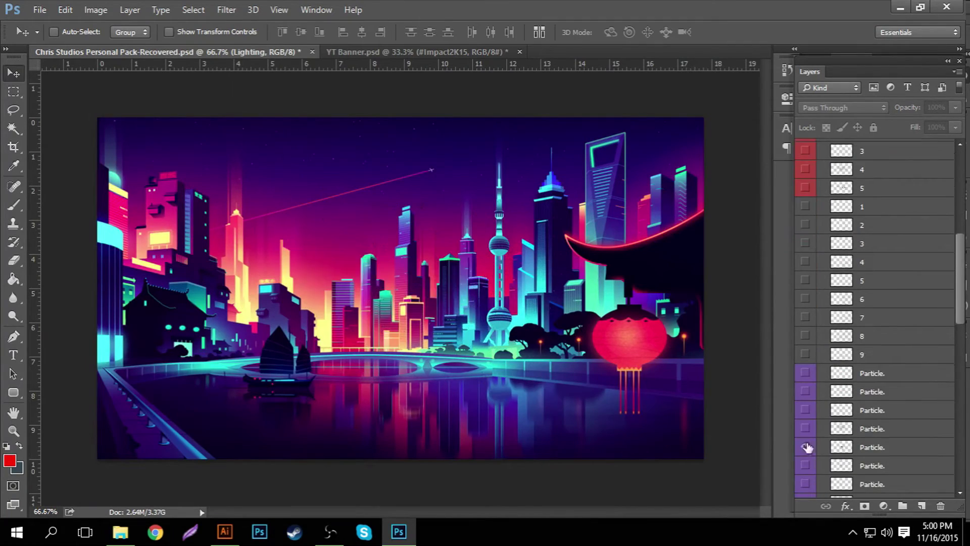
Step: Preview the particle and Sparks layers, then copy the Medusa. Over me layer into YT Banner
scroll(807, 447, "down", 5)
left_click(805, 305)
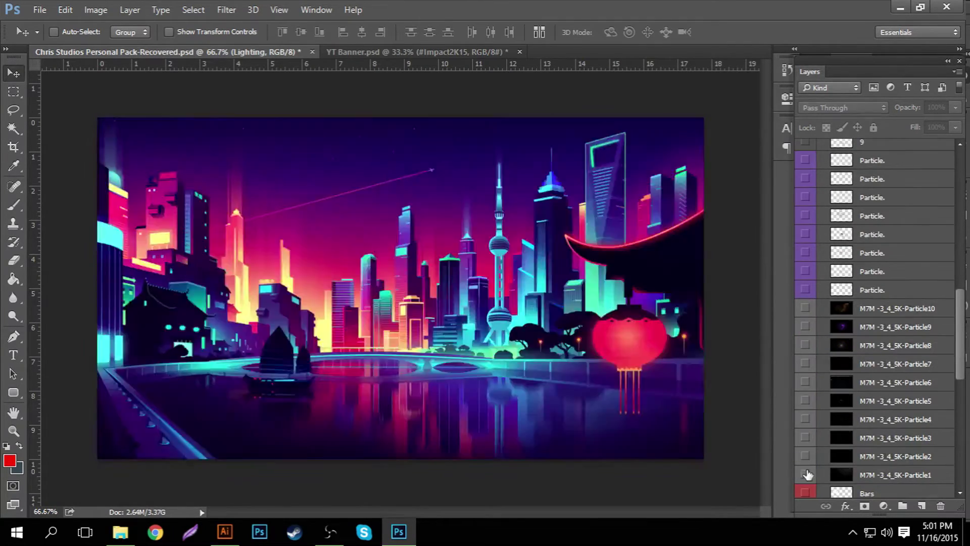
scroll(804, 476, "down", 5)
left_click(806, 301)
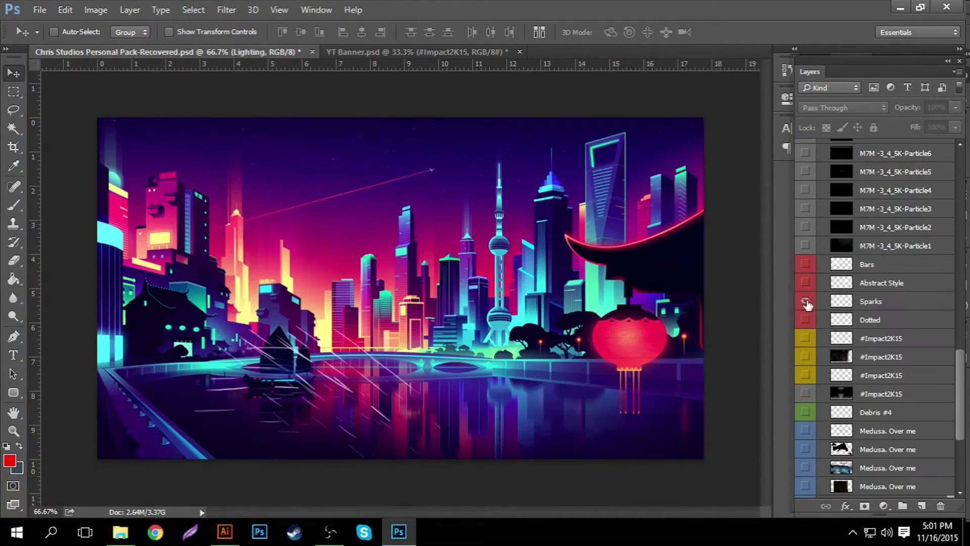
scroll(804, 297, "down", 5)
left_click_drag(842, 356, 691, 297)
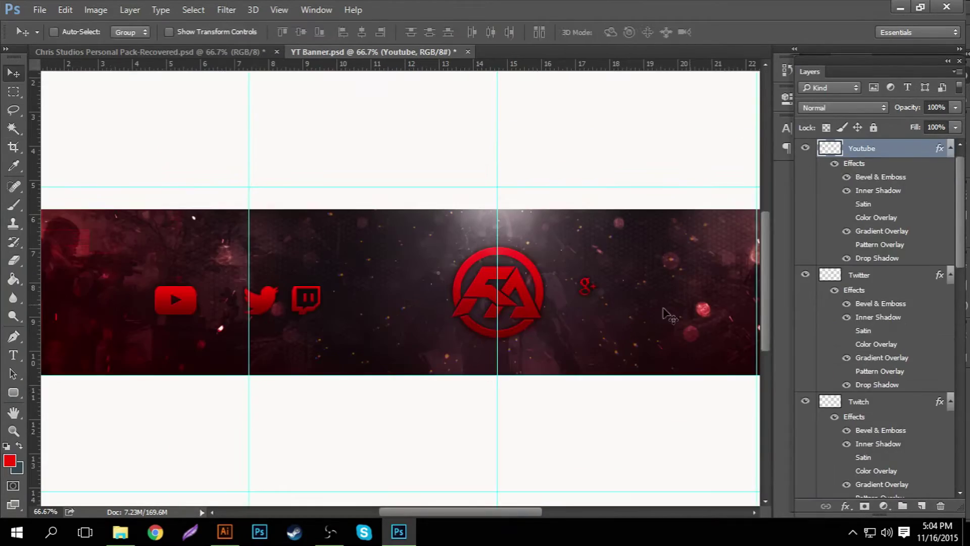
Step: Add /RAIDAWAY handle text with Bevel, Inner Shadow, Gradient Overlay and Drop Shadow styles
key("t")
left_click(345, 293)
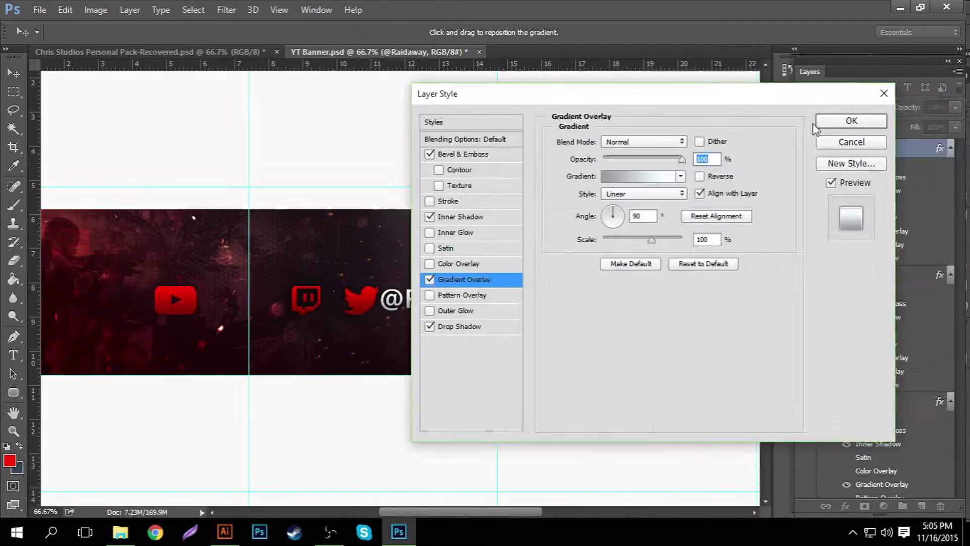
left_click(817, 123)
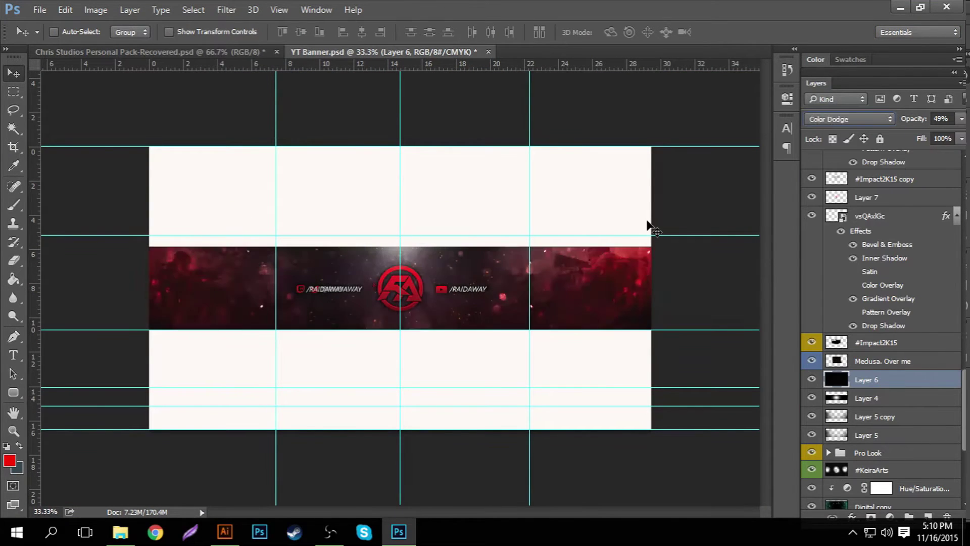
Step: Give the /RAIDAWAY handles group an Outer Glow layer style
scroll(834, 354, "down", 4)
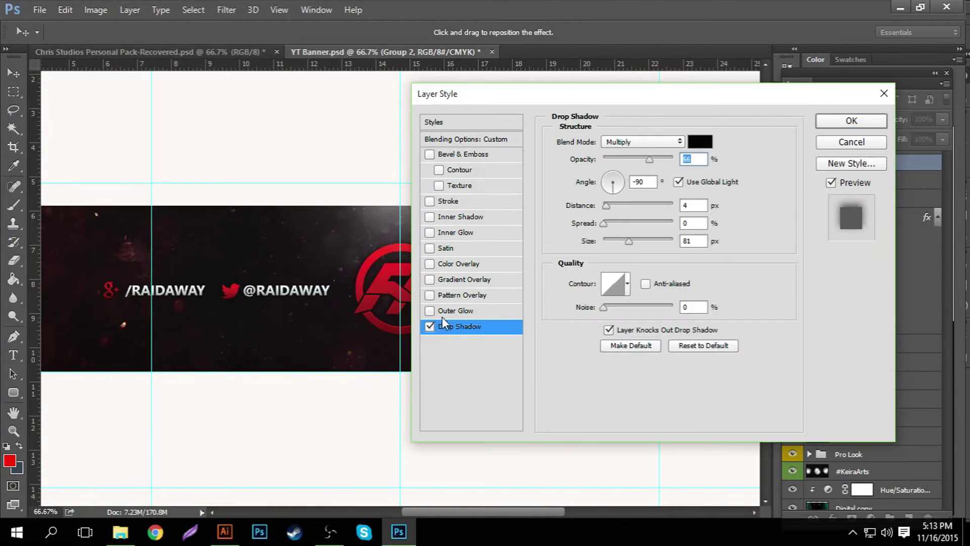
left_click(445, 310)
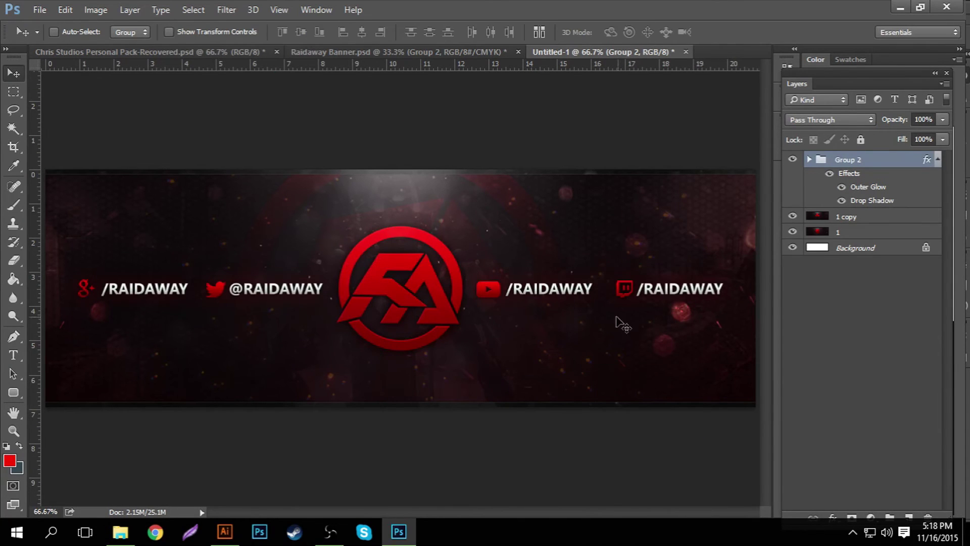
Step: Nudge the YouTube and Twitch handles in Group 2 slightly right, then return to Raidaway Banner
left_click(623, 325, "ctrl")
scroll(890, 262, "down", 2)
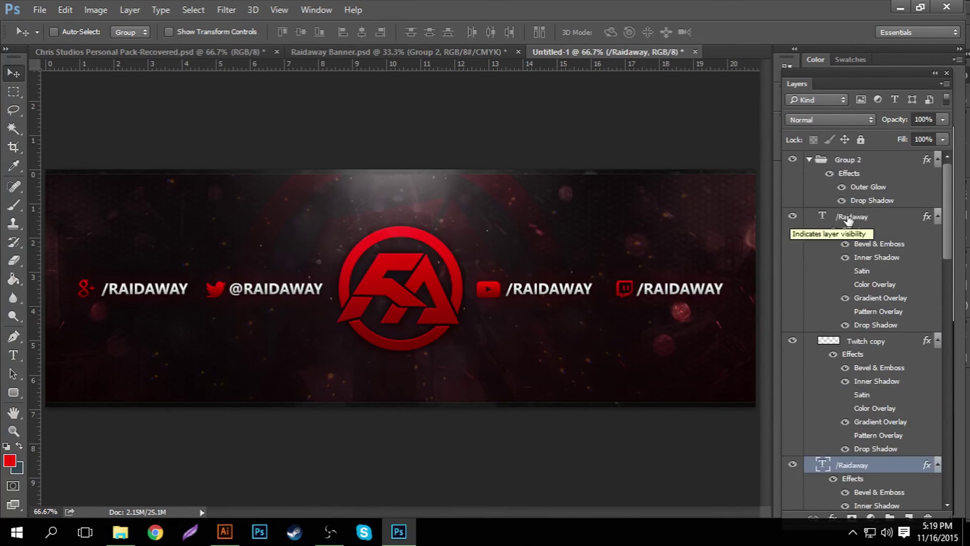
left_click_drag(565, 354, 579, 355)
left_click(810, 160)
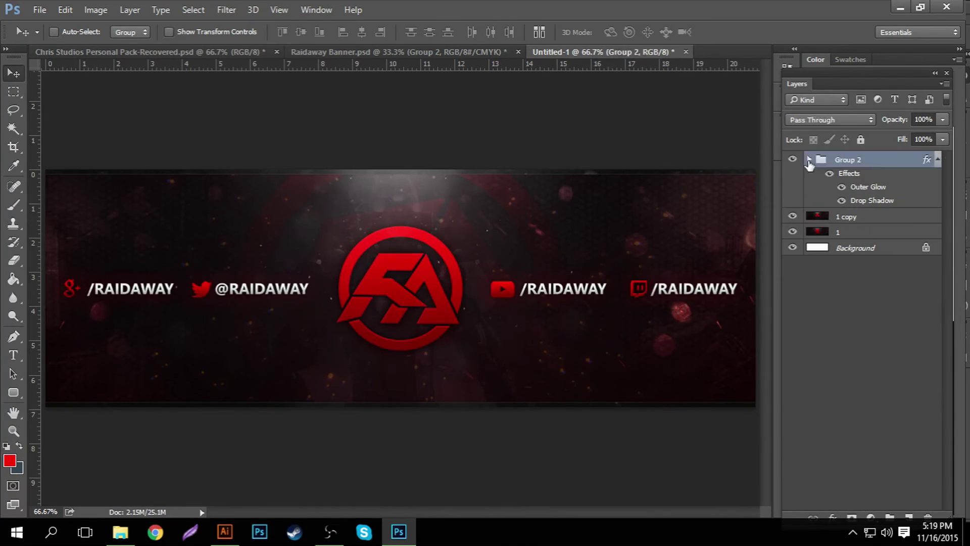
key("ctrl+shift+Tab")
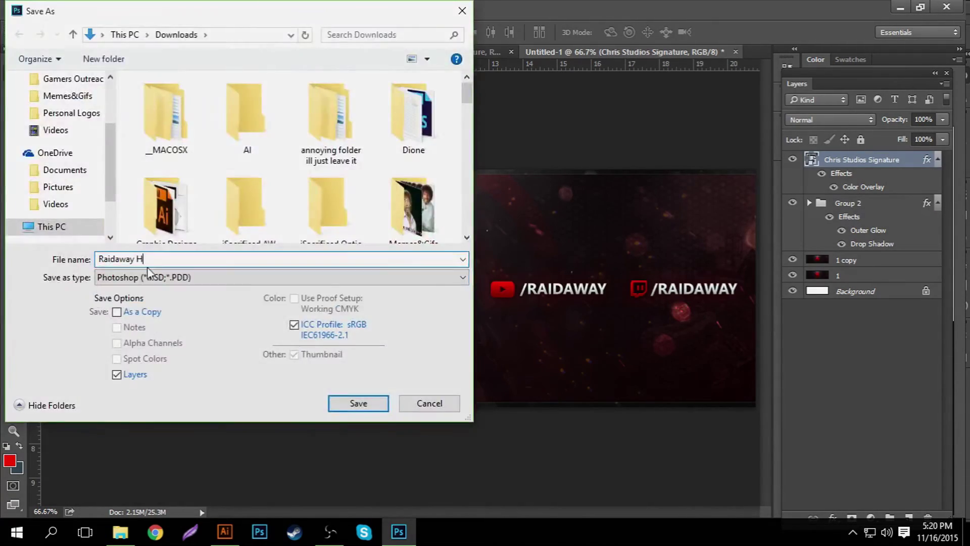